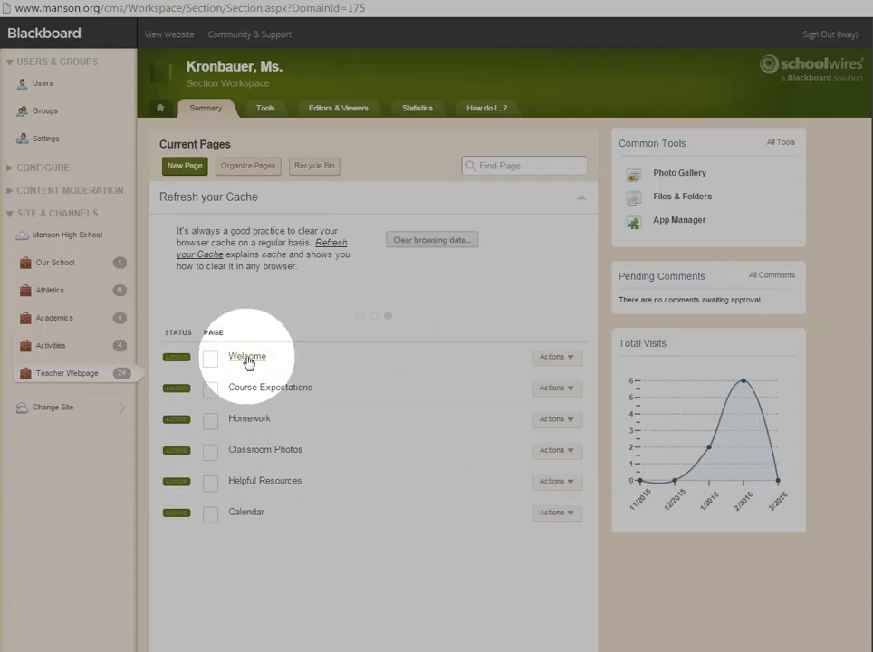
# Step: View the teacher's website, browse its Course Expectations, Homework and Welcome pages, and close the website view
pyautogui.click(554, 357)
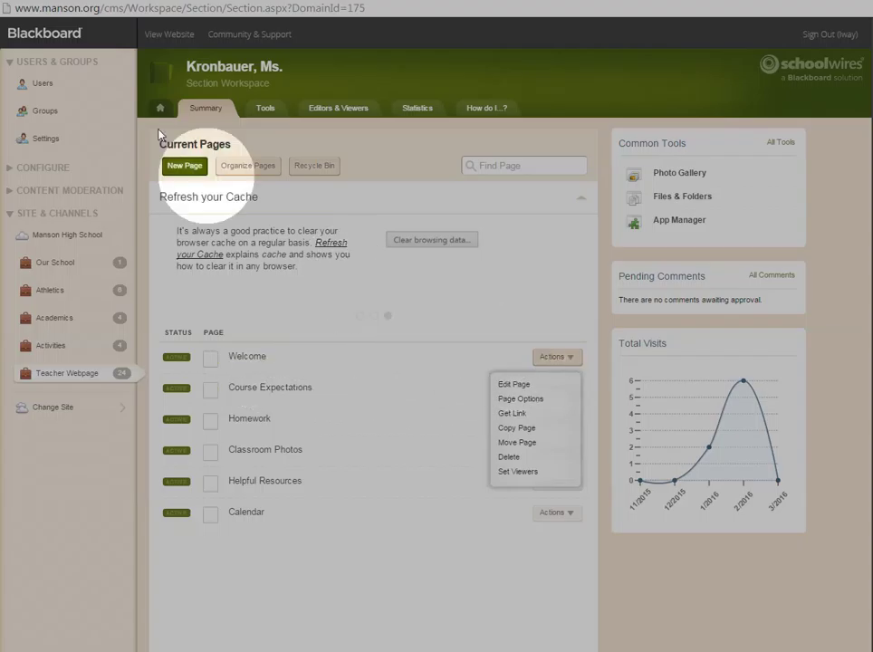
pyautogui.click(156, 36)
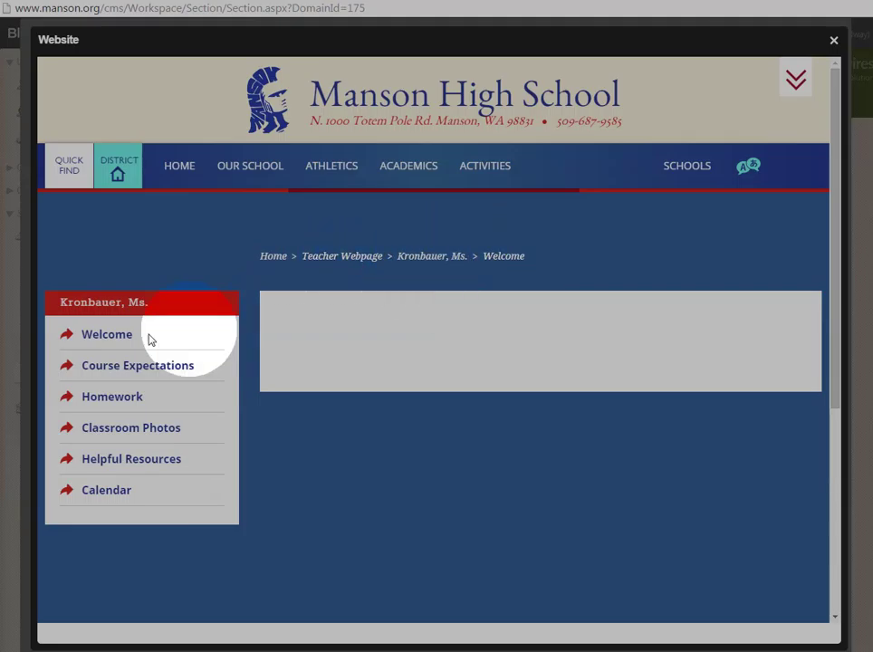
pyautogui.click(107, 369)
pyautogui.click(101, 399)
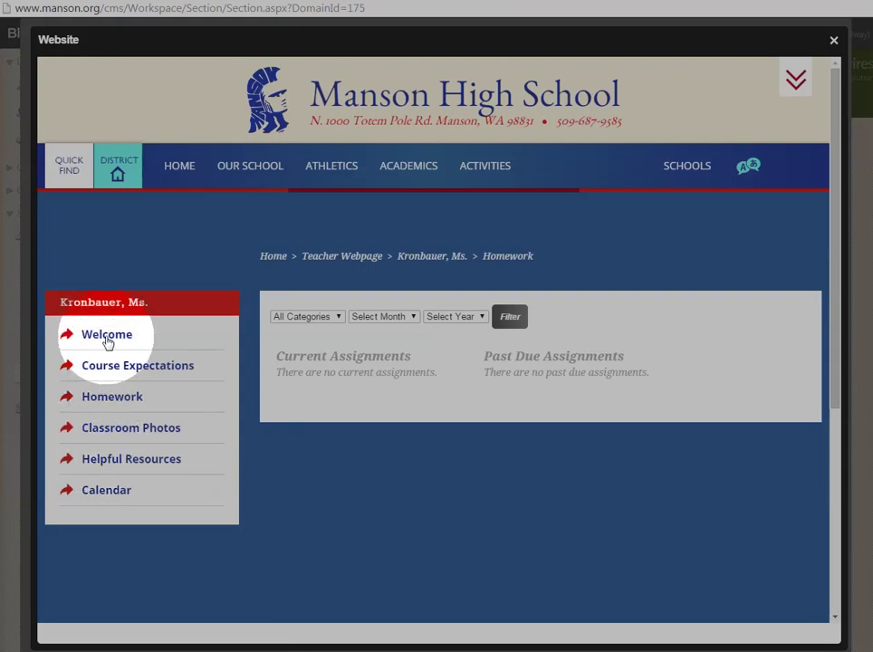
pyautogui.click(107, 340)
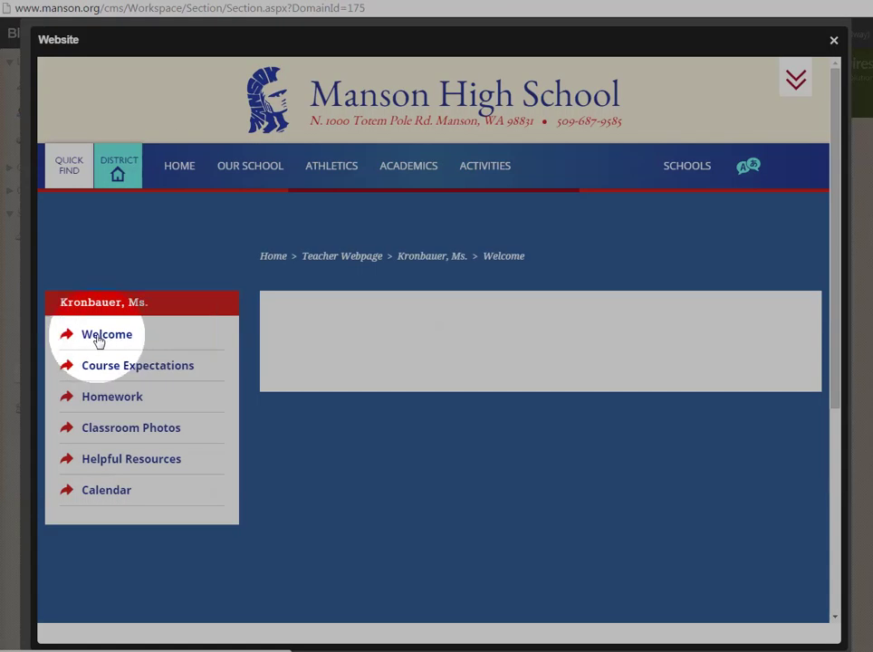
pyautogui.click(835, 42)
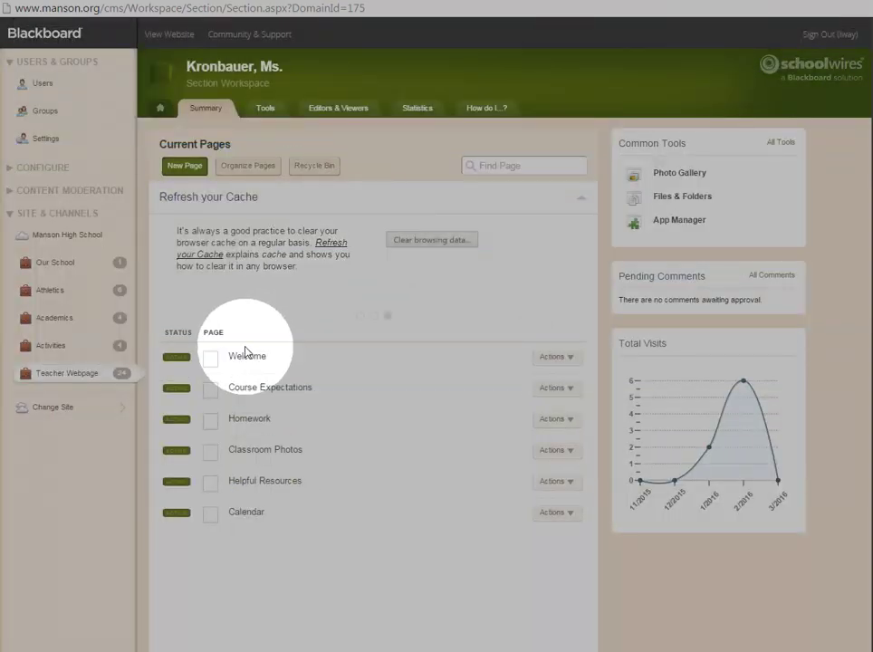
# Step: Open the Welcome page for editing and open its Flex Editor App
pyautogui.click(561, 362)
pyautogui.click(522, 388)
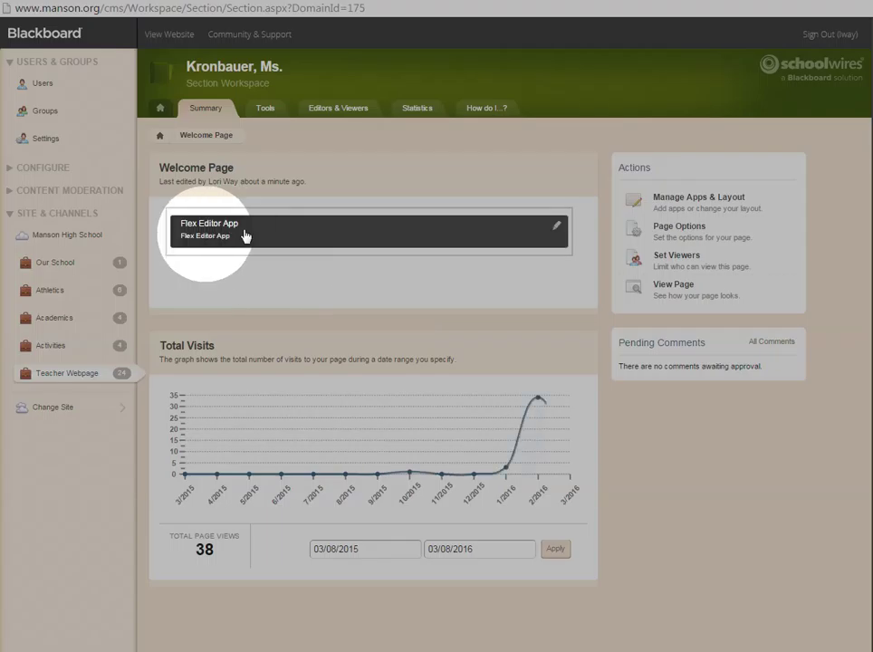
pyautogui.click(556, 229)
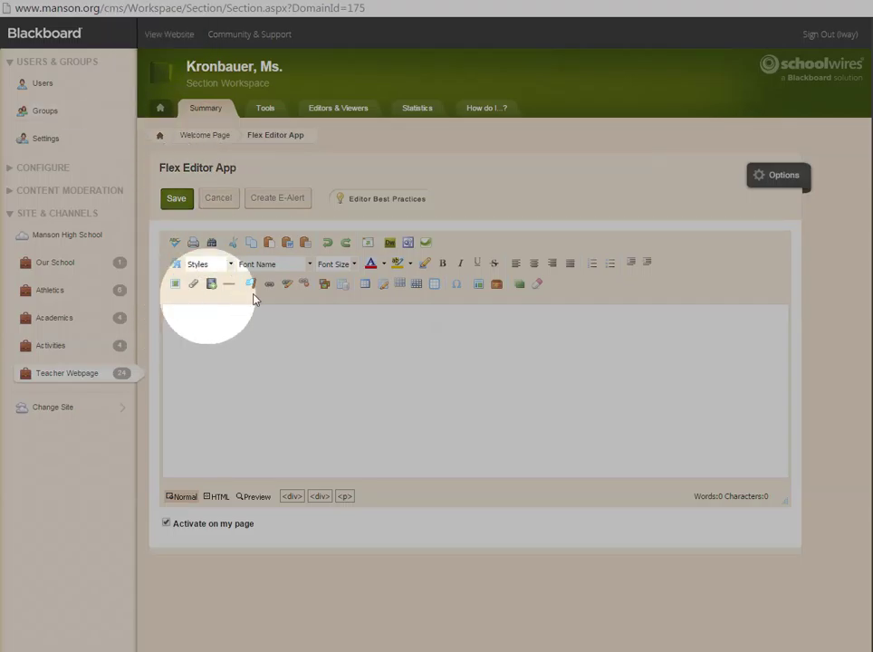
# Step: Upload the clipart-laughing-smiley-emoticon-512x512-90d01 picture at Medium Size (300px width) and insert it with the alternative text "face"
pyautogui.click(176, 285)
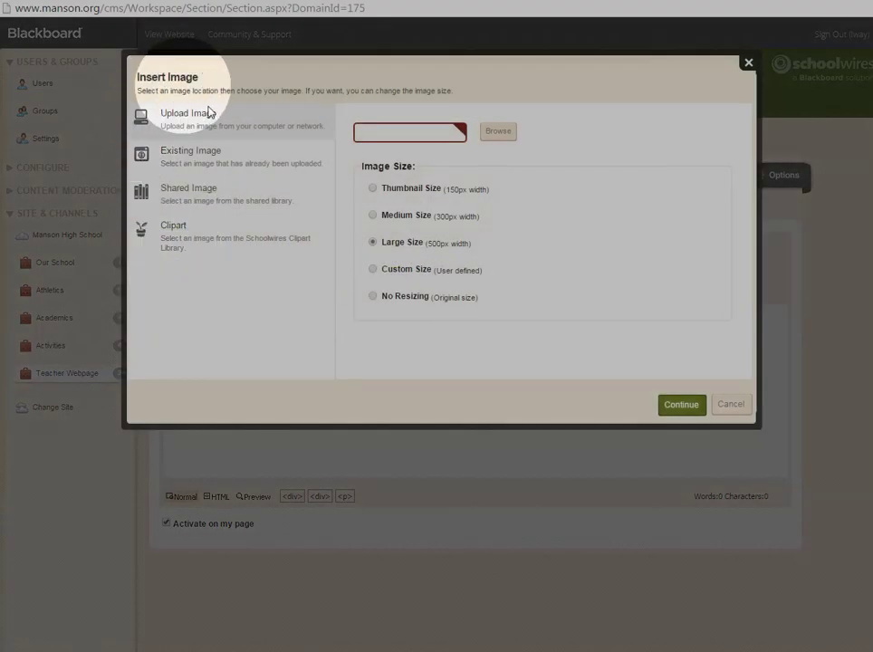
pyautogui.click(373, 215)
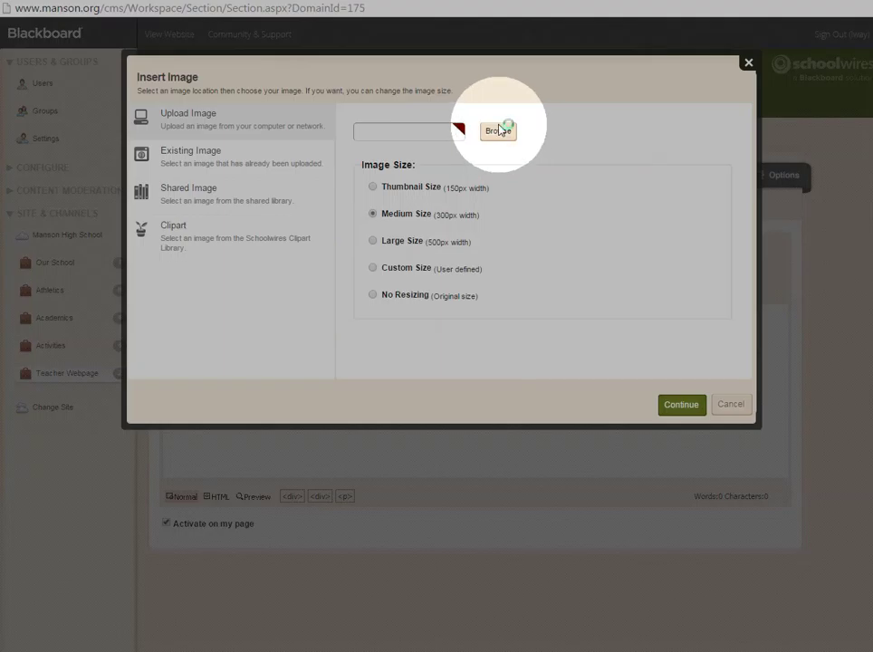
pyautogui.click(499, 131)
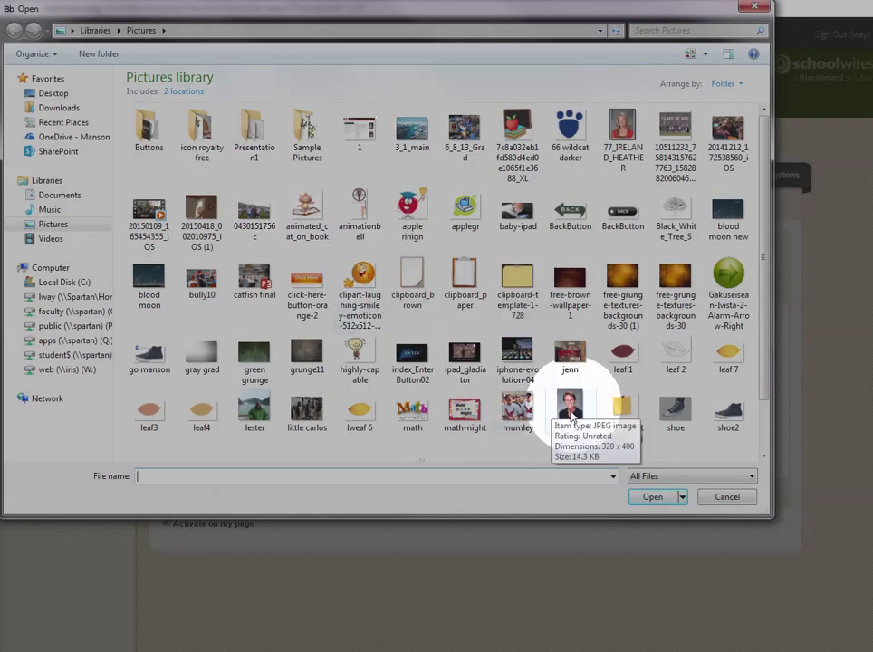
pyautogui.click(369, 286)
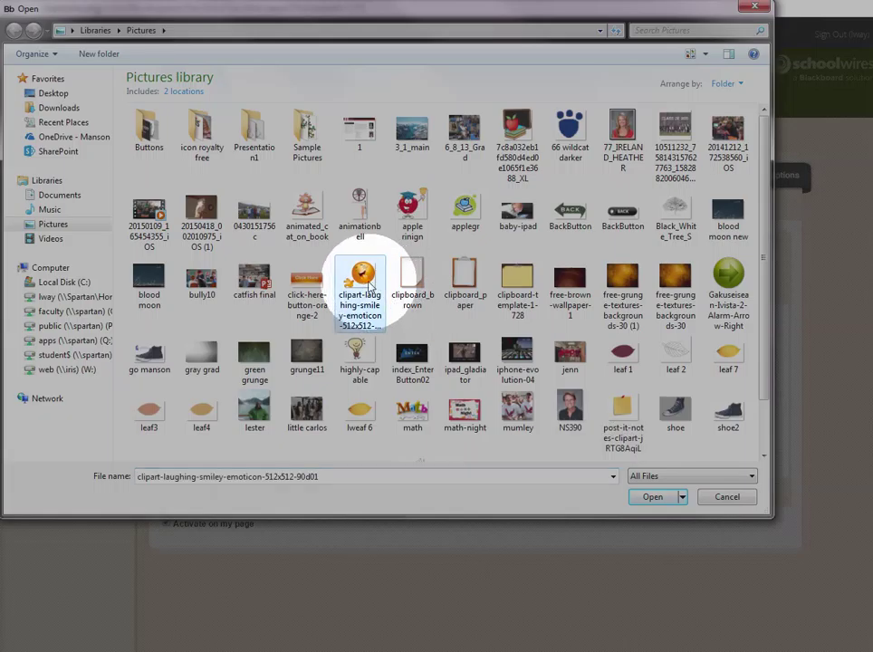
pyautogui.click(652, 496)
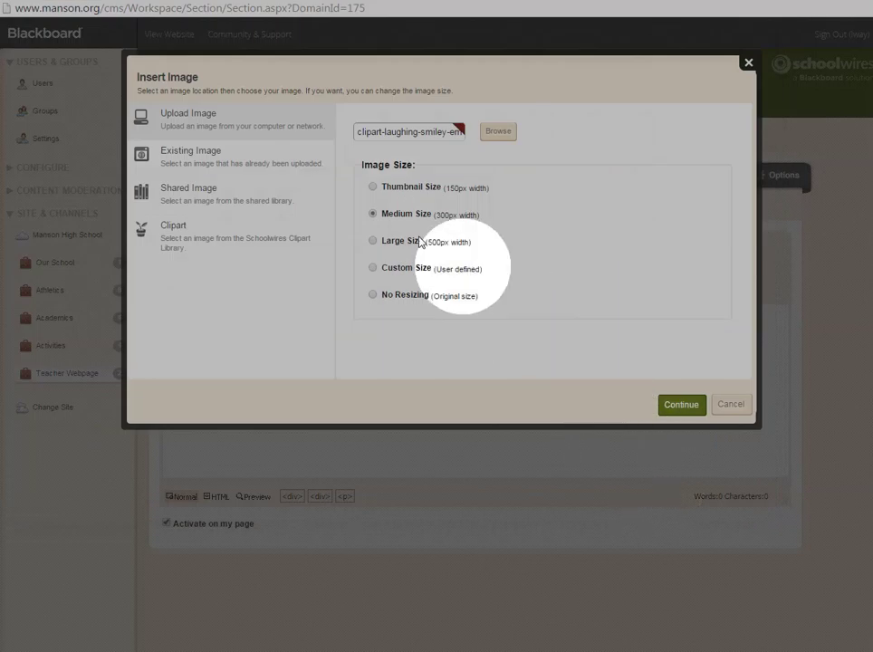
pyautogui.click(677, 405)
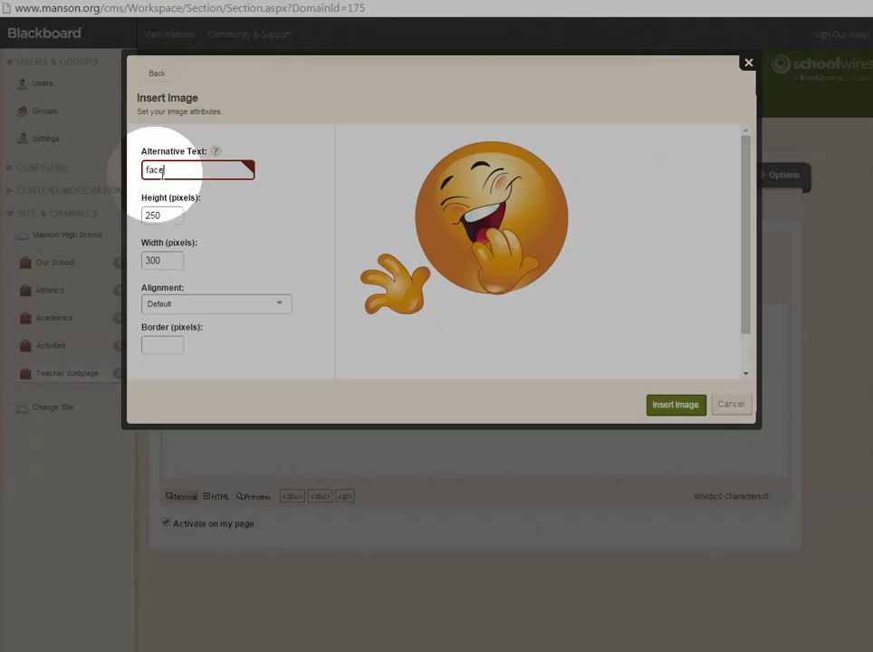
pyautogui.write('face')
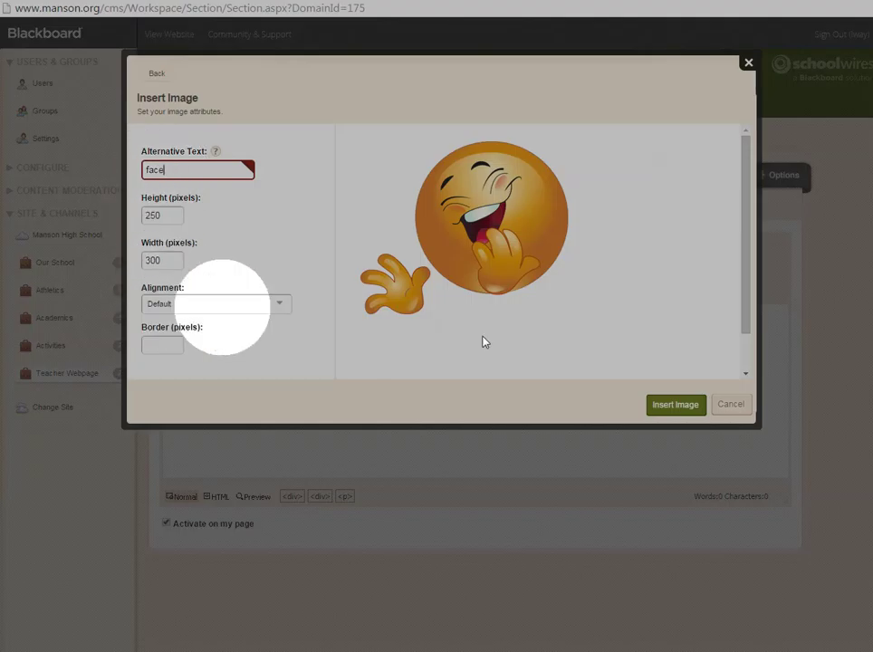
pyautogui.click(676, 410)
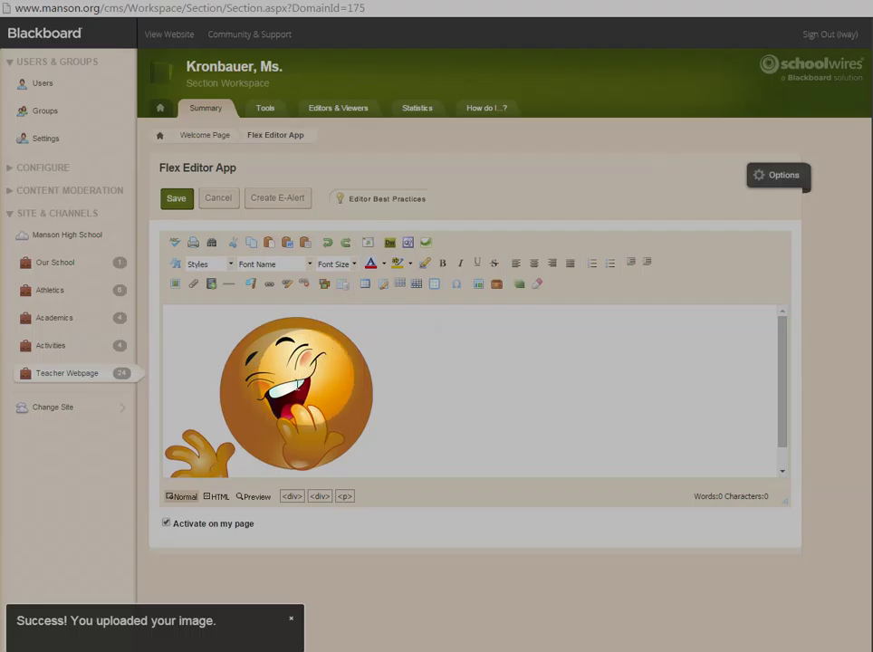
# Step: In the smiley image's properties, try a width of 500 and set it to 200 with constrained proportions
pyautogui.doubleClick(324, 395)
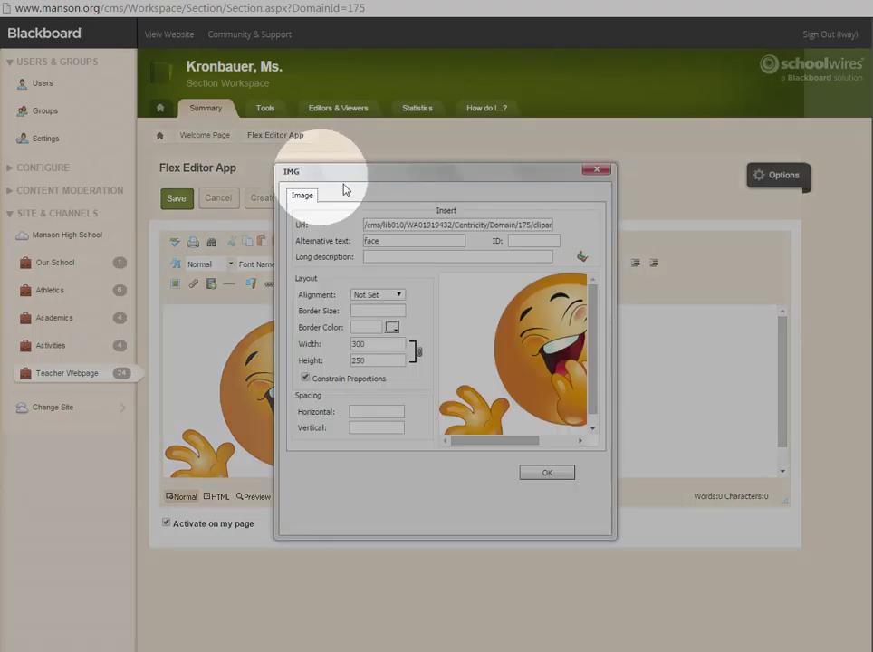
pyautogui.moveTo(344, 189); pyautogui.dragTo(566, 204)
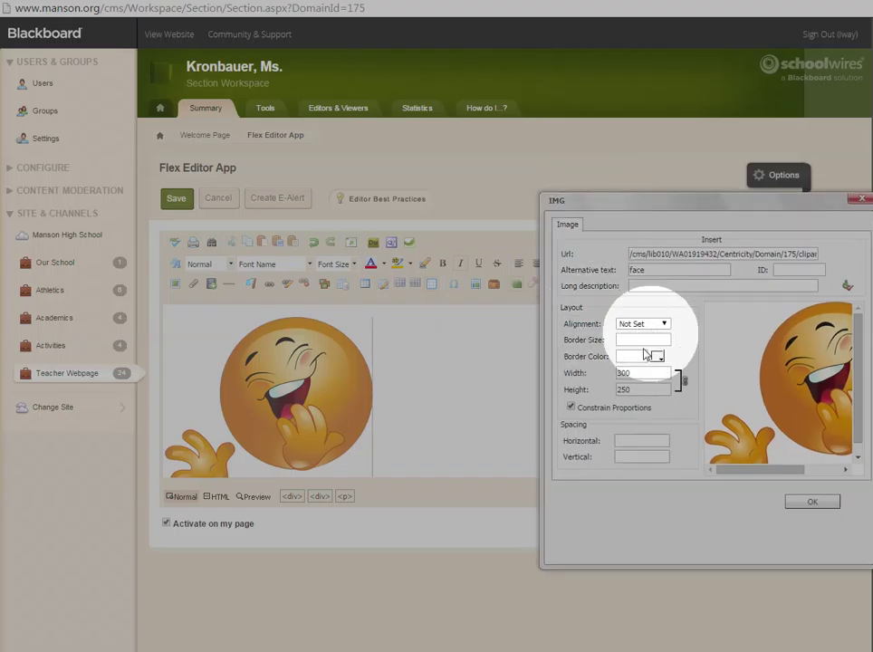
pyautogui.moveTo(641, 373); pyautogui.dragTo(619, 374)
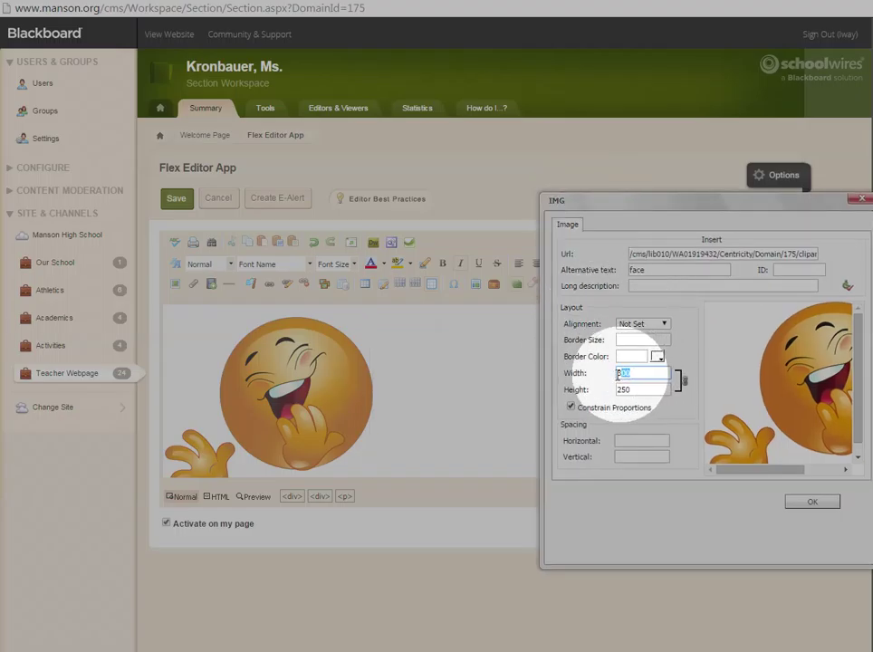
pyautogui.write('500')
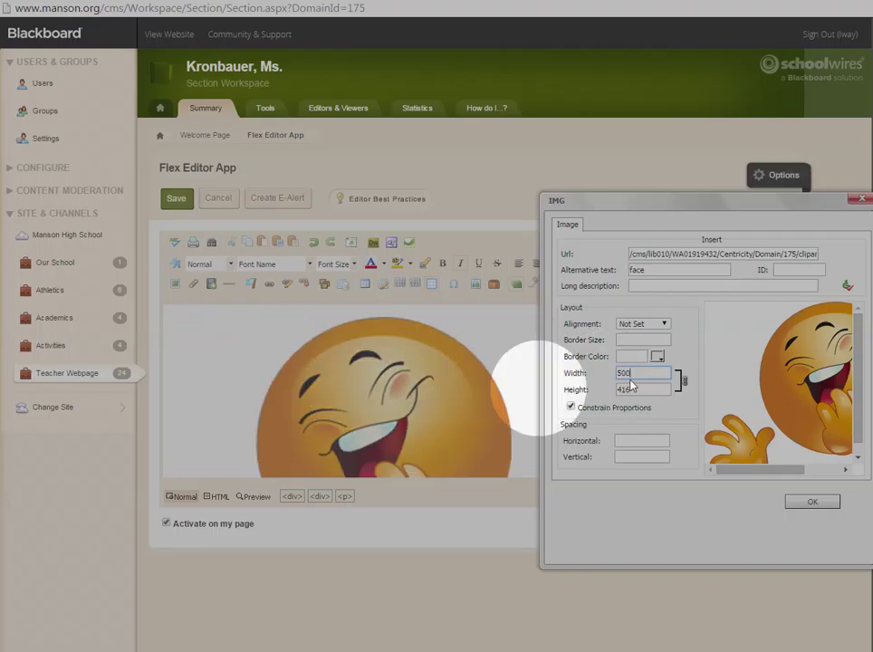
pyautogui.moveTo(643, 373); pyautogui.dragTo(619, 374)
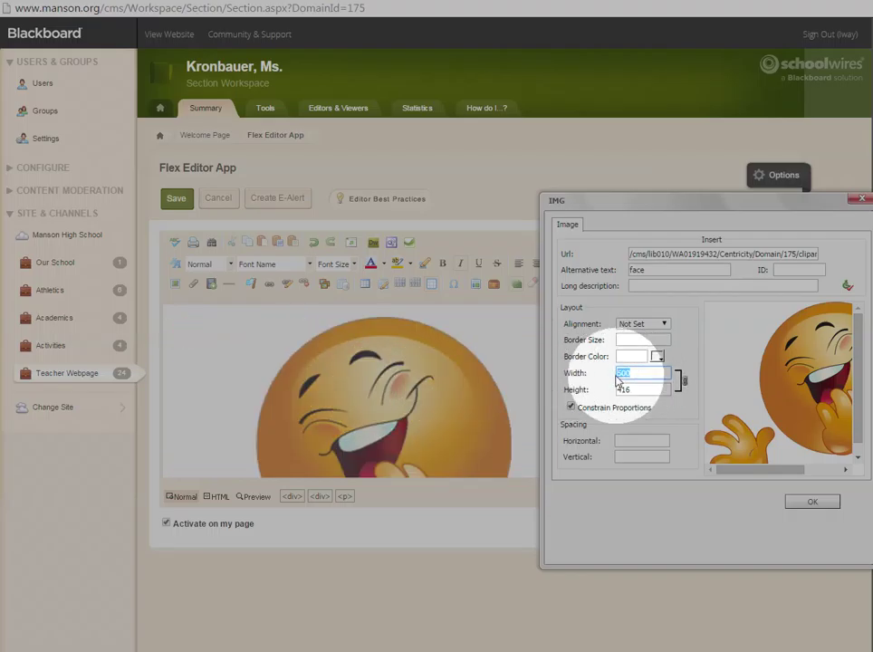
pyautogui.write('200')
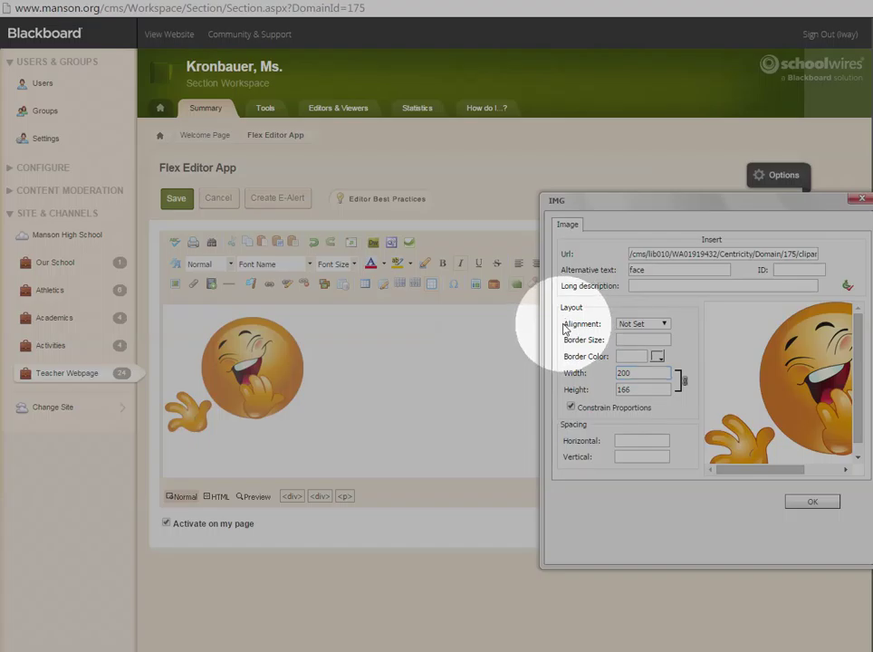
# Step: Set the smiley image's alignment to Left, apply the image properties and save the content
pyautogui.moveTo(570, 324); pyautogui.dragTo(662, 325)
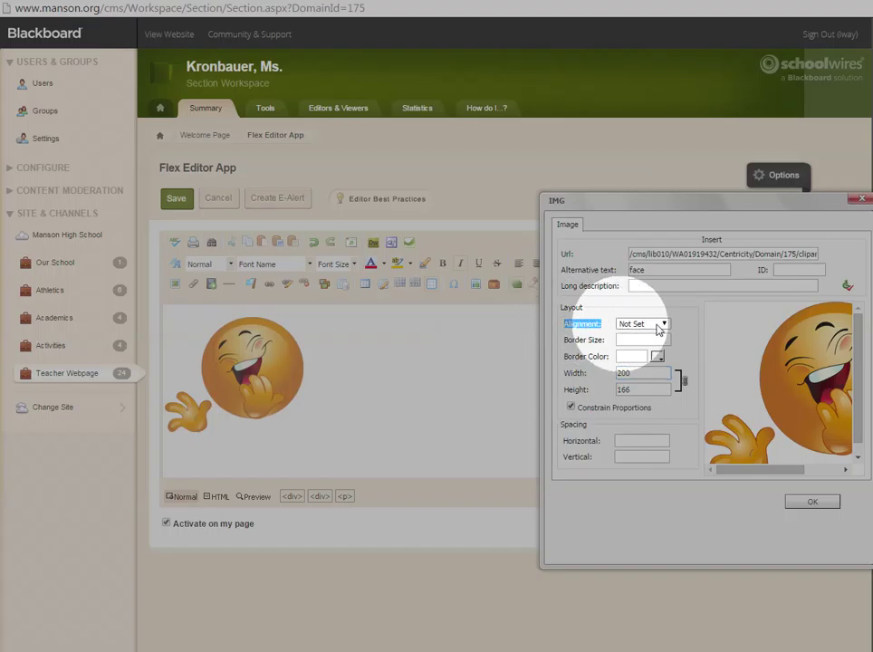
pyautogui.click(665, 325)
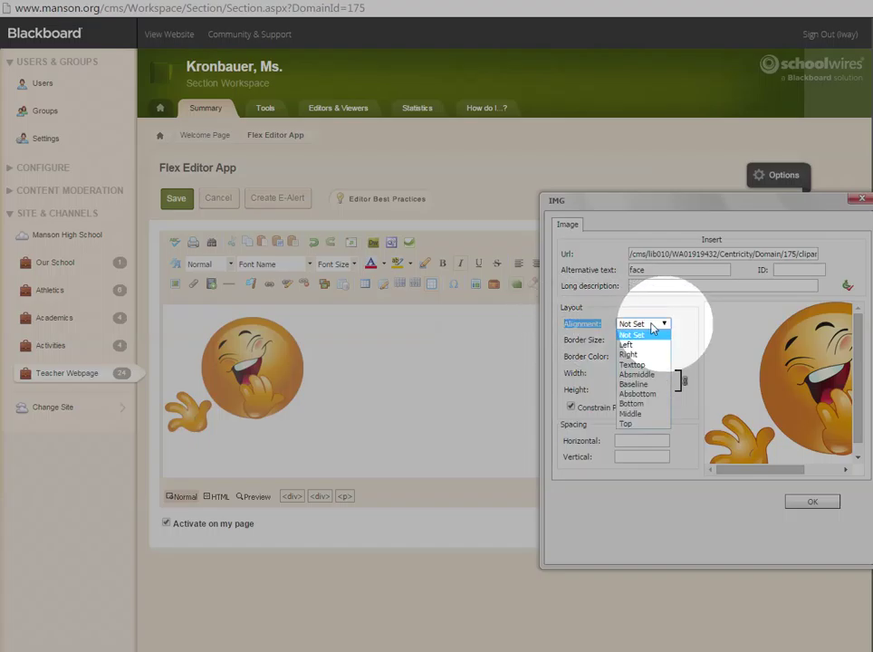
pyautogui.click(628, 345)
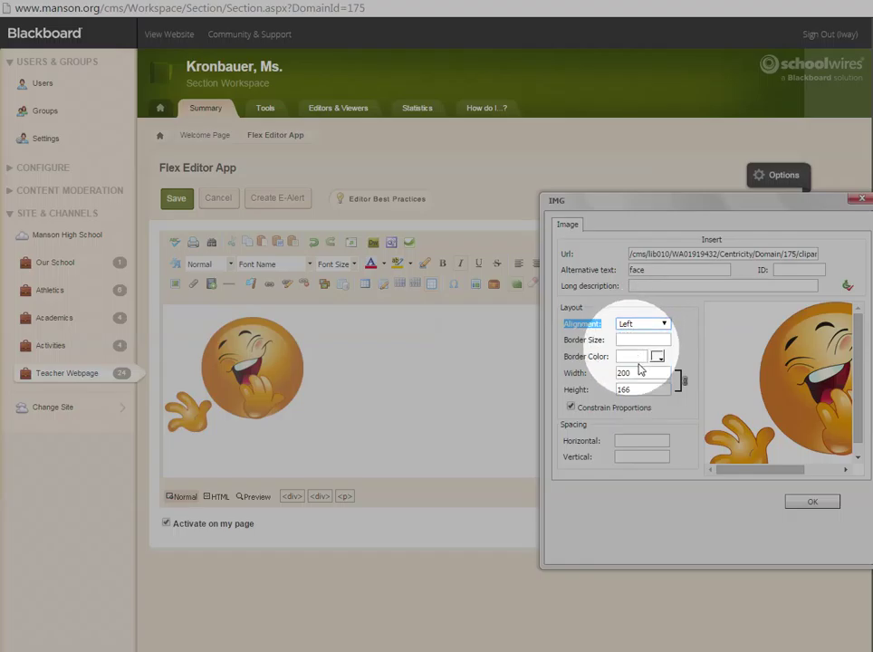
pyautogui.click(812, 503)
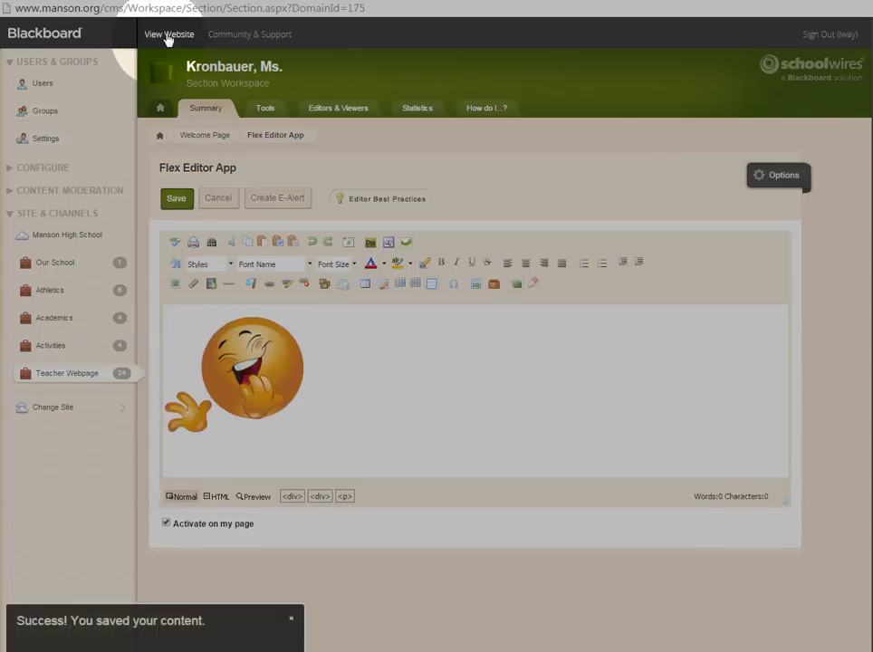
# Step: Check the Welcome page with the smiley image on the website and return to the editor
pyautogui.click(169, 35)
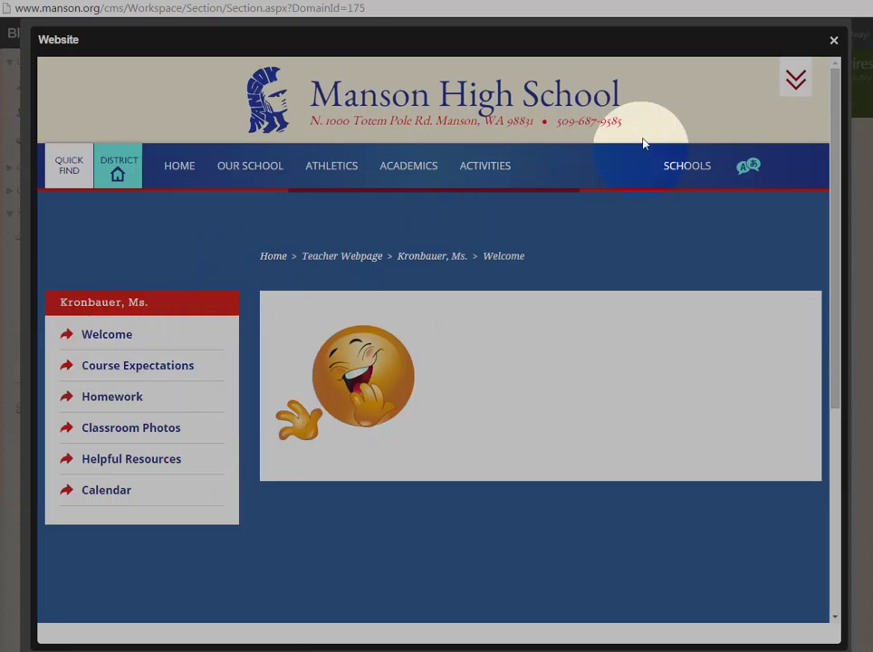
pyautogui.click(834, 40)
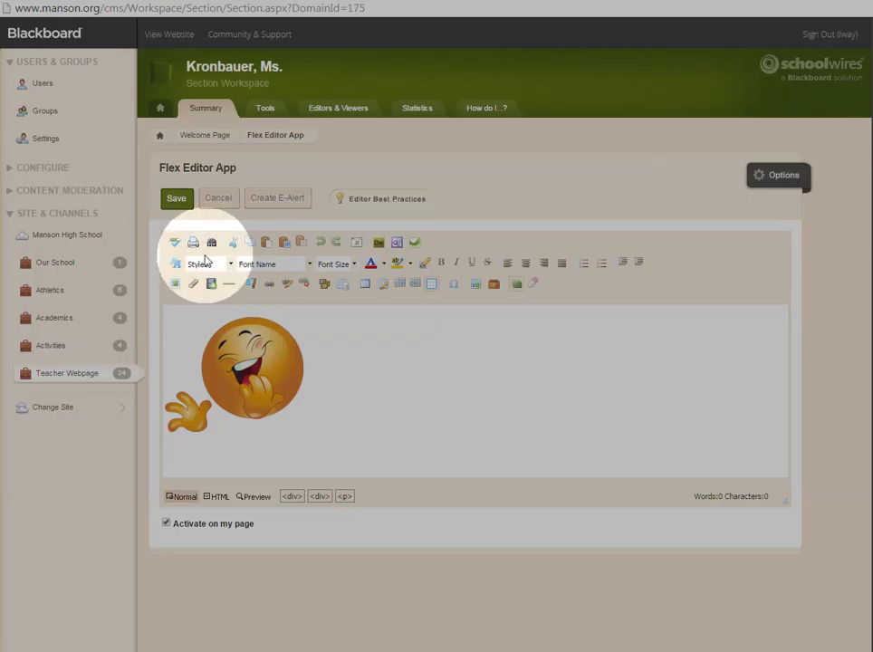
# Step: Add the text "HELLO!" beside the smiley image in the Flex Editor App
pyautogui.click(329, 364)
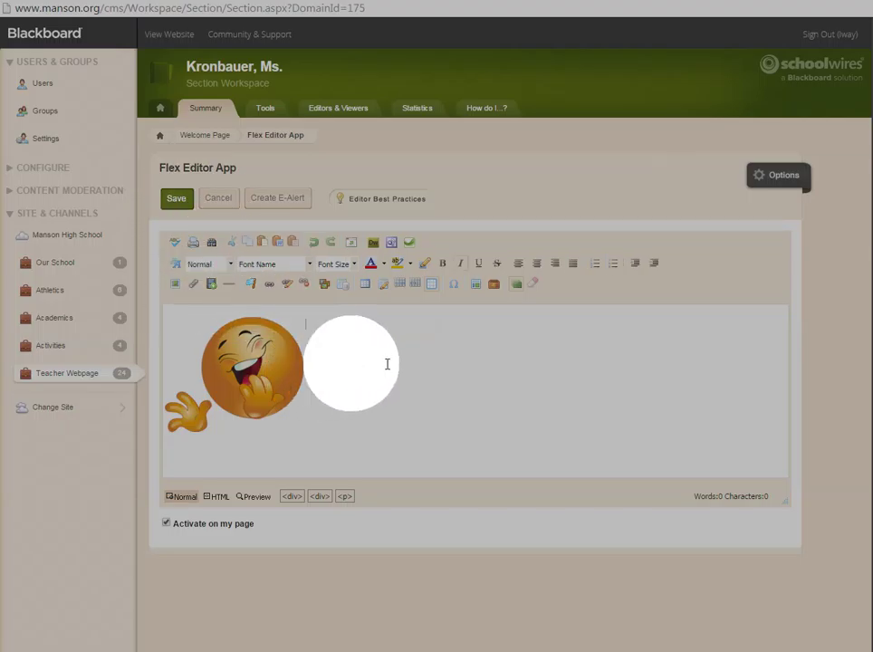
pyautogui.write('HELLO')
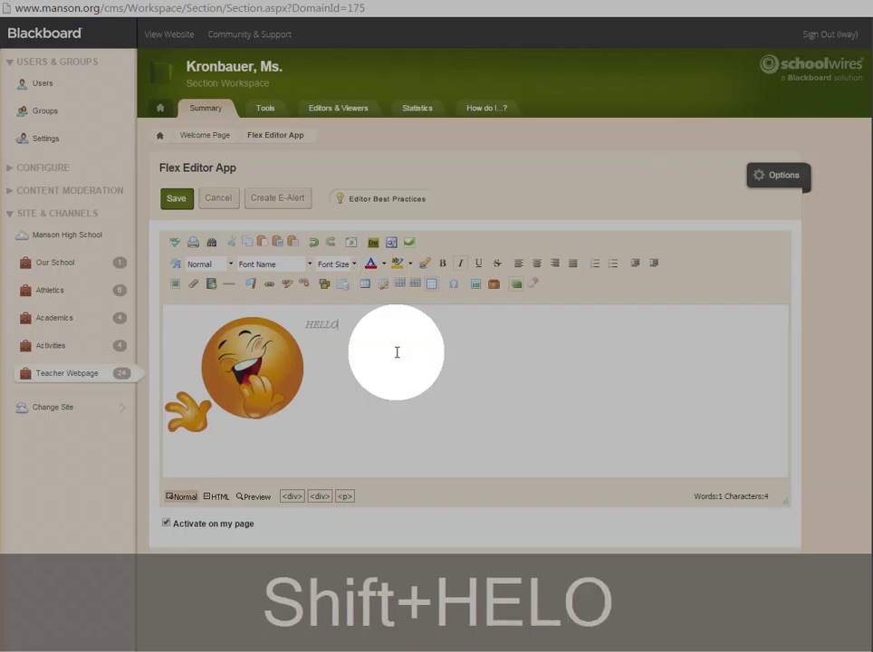
pyautogui.write('!')
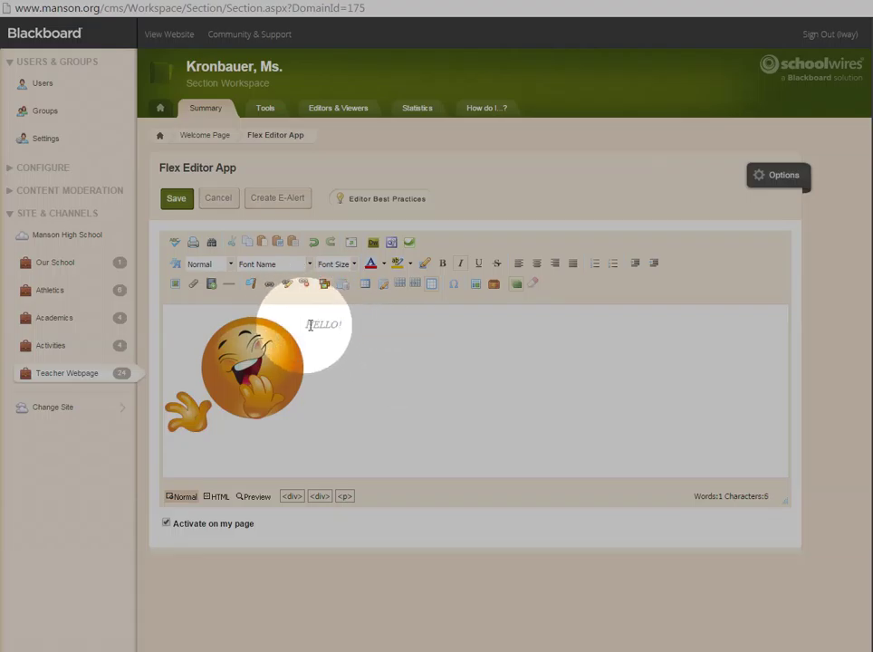
# Step: Format the "HELLO!" text as dark blue, bold and Size 7 (36pt), and save the content
pyautogui.moveTo(310, 325); pyautogui.dragTo(337, 324)
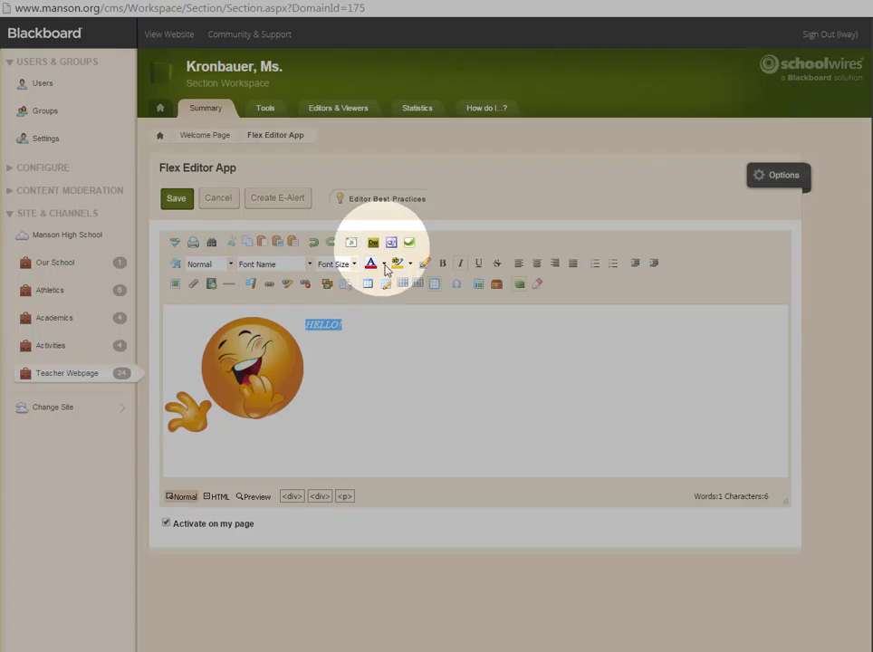
pyautogui.click(384, 263)
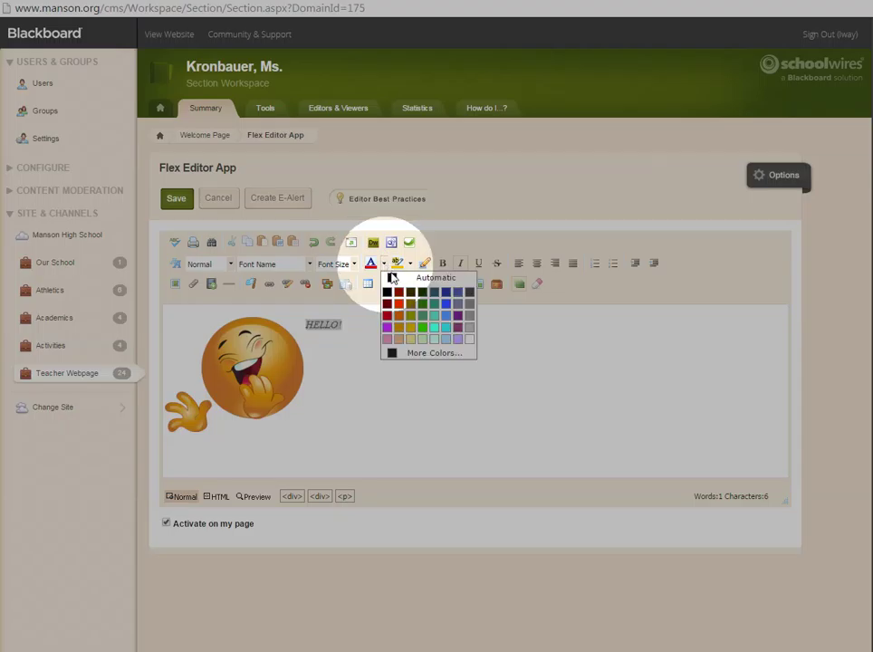
pyautogui.click(446, 297)
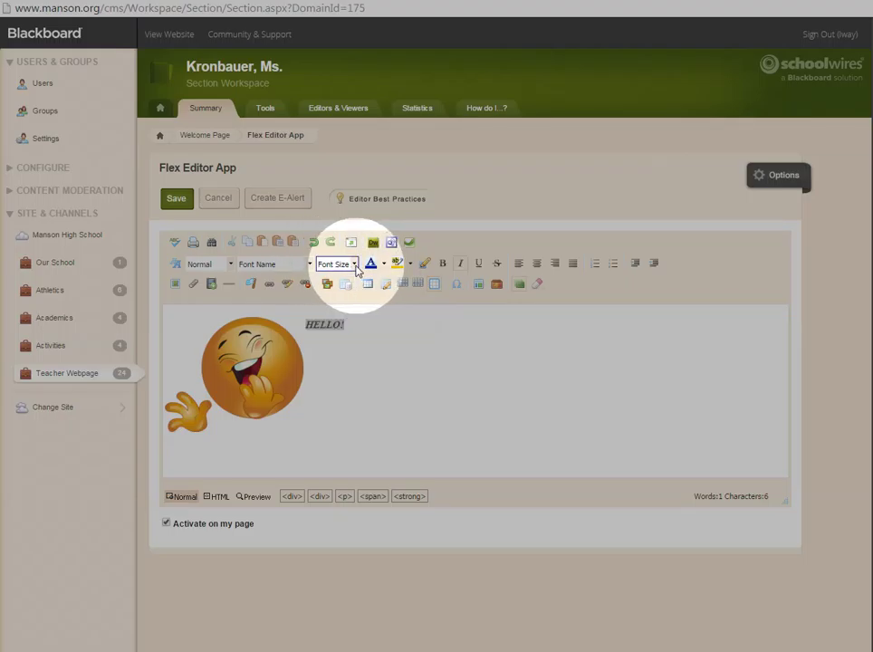
pyautogui.click(354, 264)
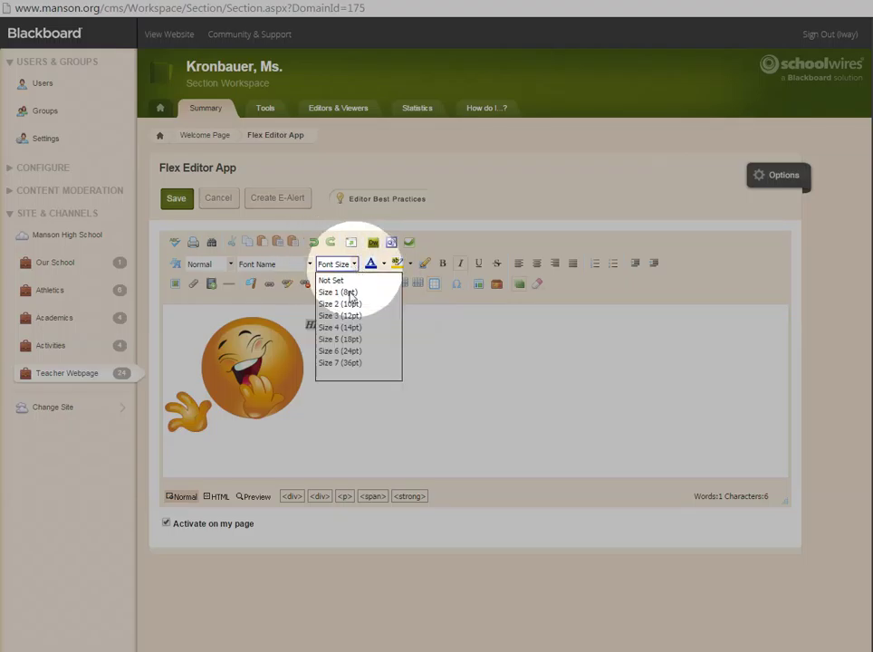
pyautogui.click(340, 364)
pyautogui.click(514, 361)
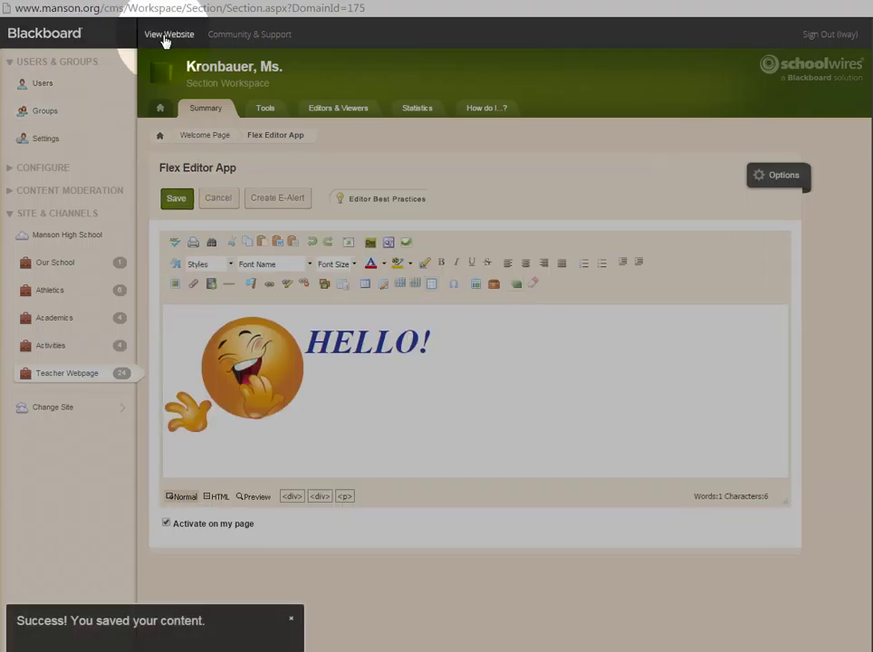
# Step: Check the formatted "HELLO!" text beside the smiley image on the website's Welcome page and return to the editor
pyautogui.click(165, 38)
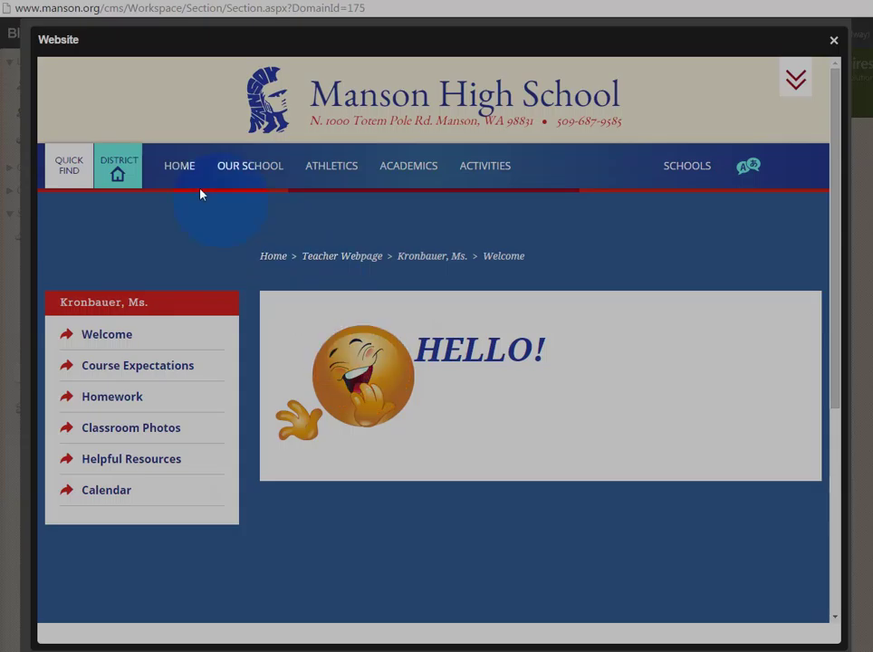
pyautogui.click(832, 43)
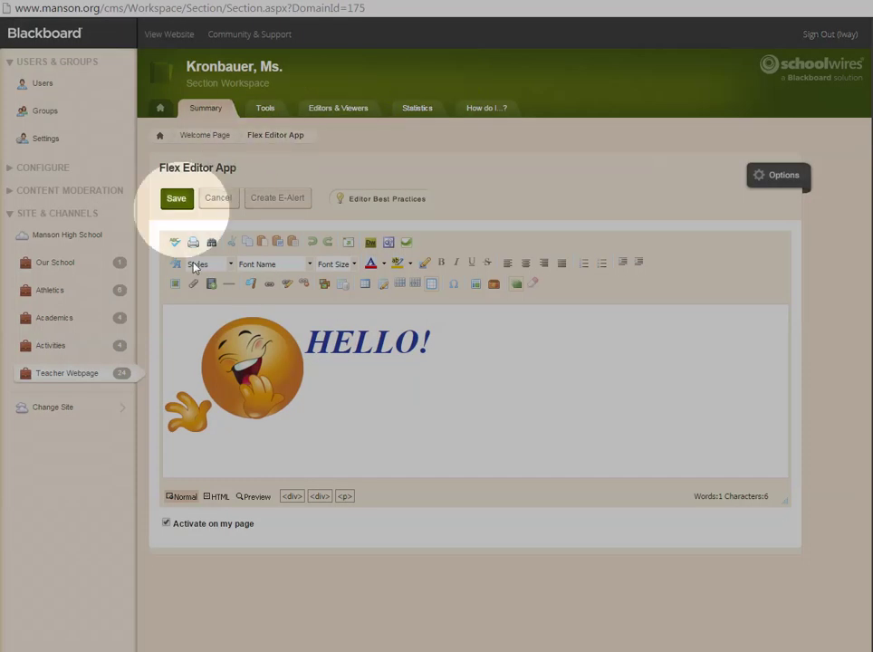
# Step: Set the smiley image's horizontal spacing to 15 in its image properties, apply it and save the content
pyautogui.doubleClick(244, 360)
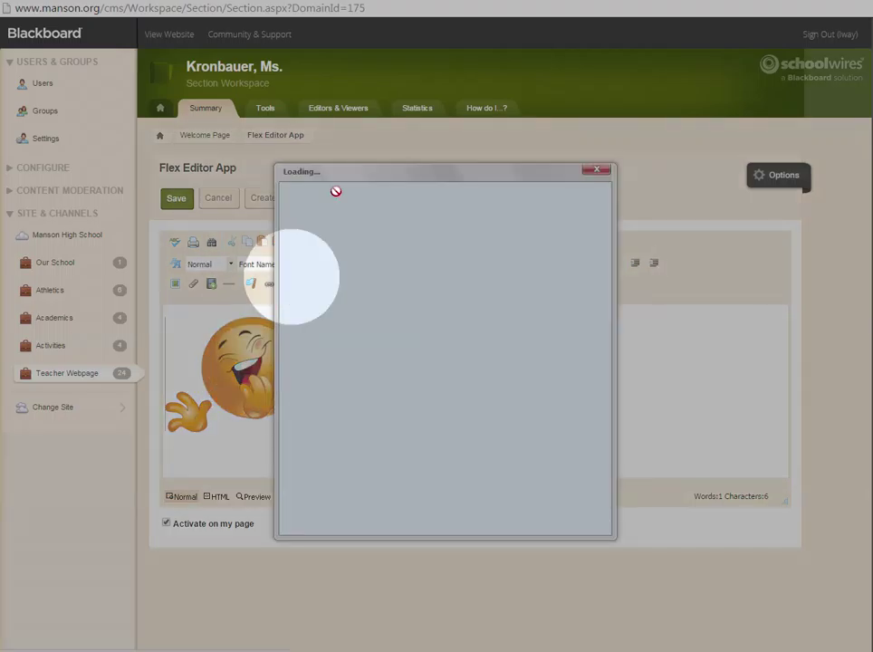
pyautogui.moveTo(343, 179); pyautogui.dragTo(625, 179)
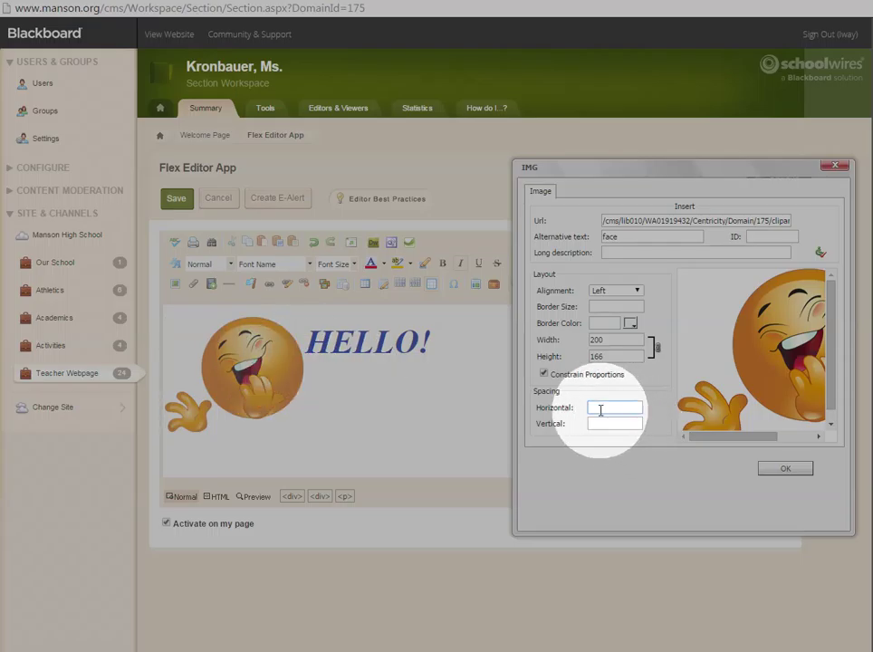
pyautogui.write('15')
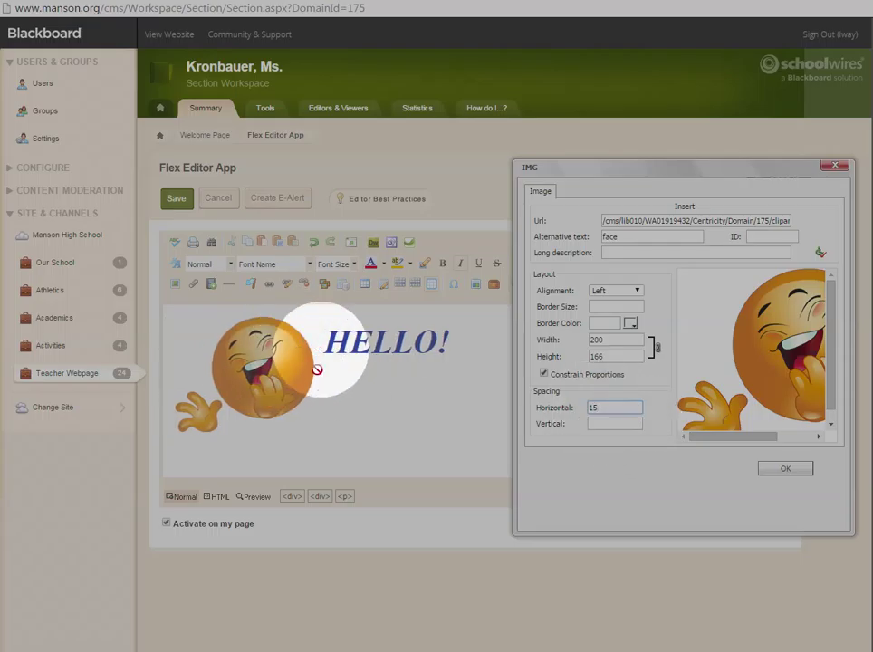
pyautogui.click(785, 470)
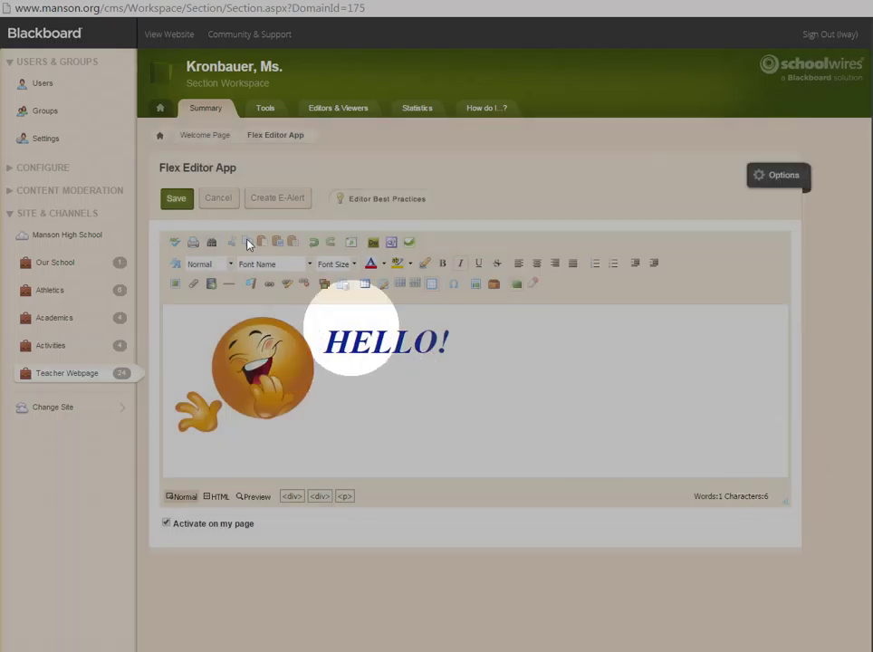
pyautogui.click(179, 203)
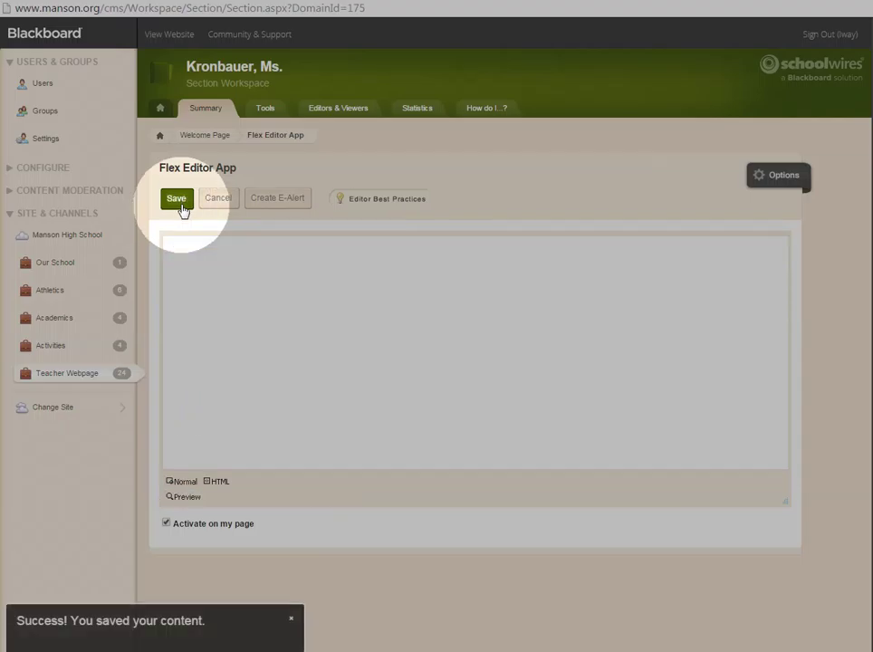